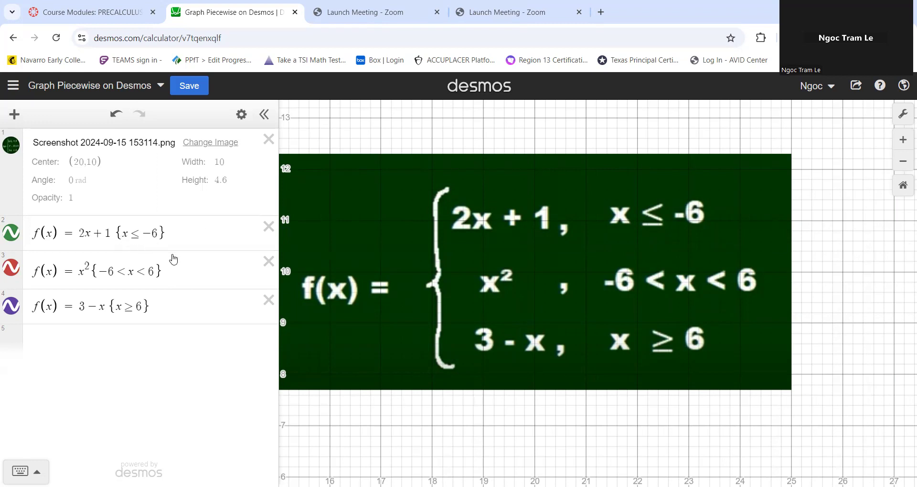
# Add the point (-6,-11) in a new expression below f(x) = 2x+1 {x ≤ -6}, at the green line's endpoint.
pyautogui.scroll(-4, 840, 346)
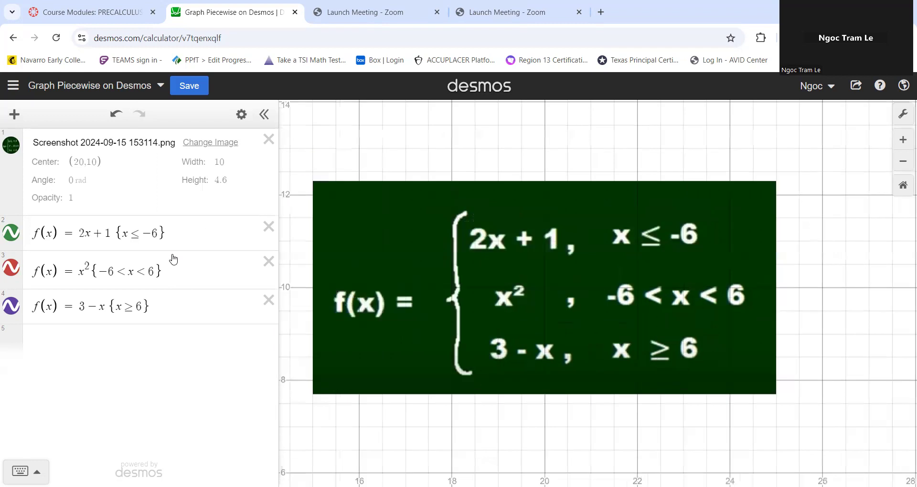
pyautogui.scroll(-5, 666, 206)
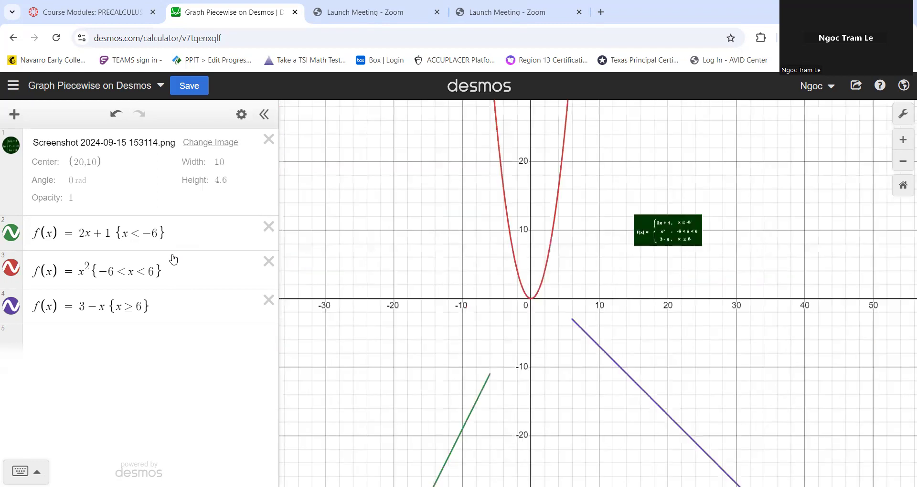
pyautogui.scroll(-3, 682, 279)
pyautogui.moveTo(675, 256); pyautogui.dragTo(570, 185)
pyautogui.scroll(-1, 578, 322)
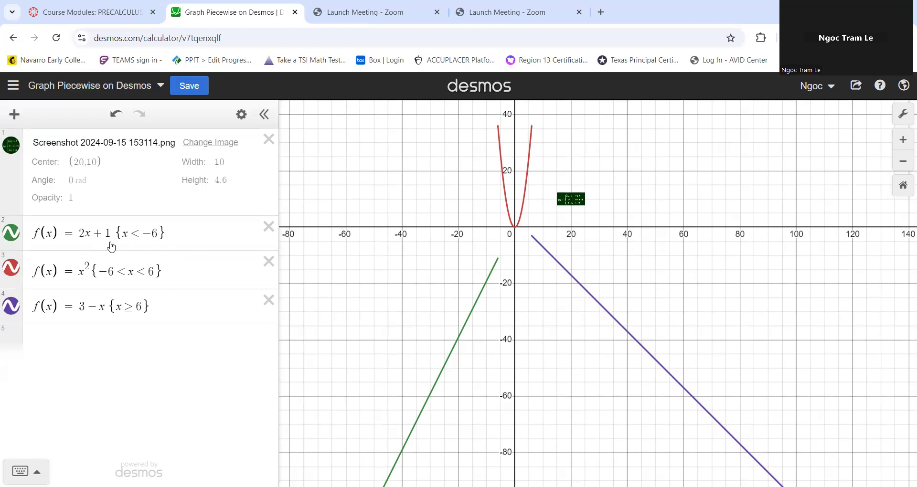
pyautogui.click(498, 260)
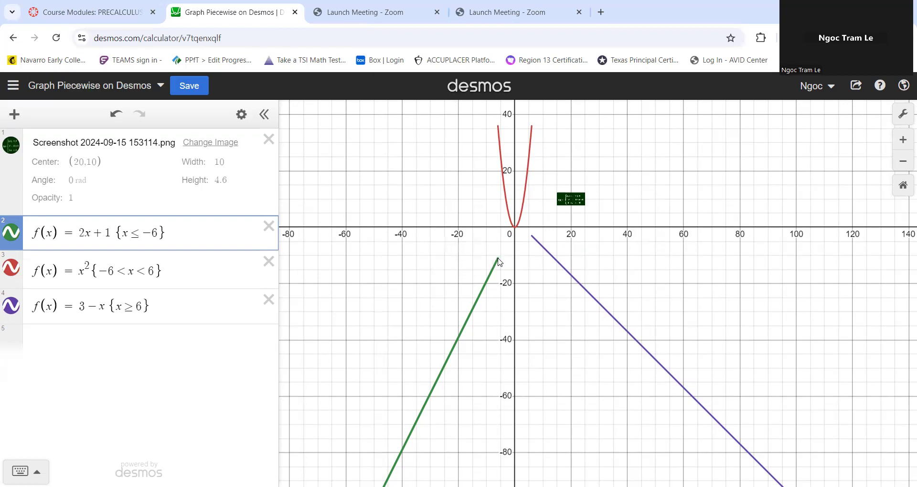
pyautogui.click(190, 234)
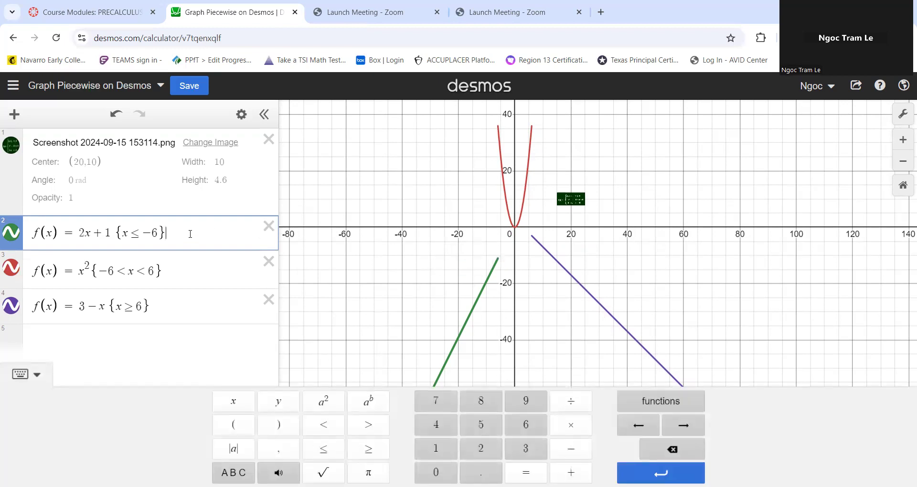
pyautogui.press('Return')
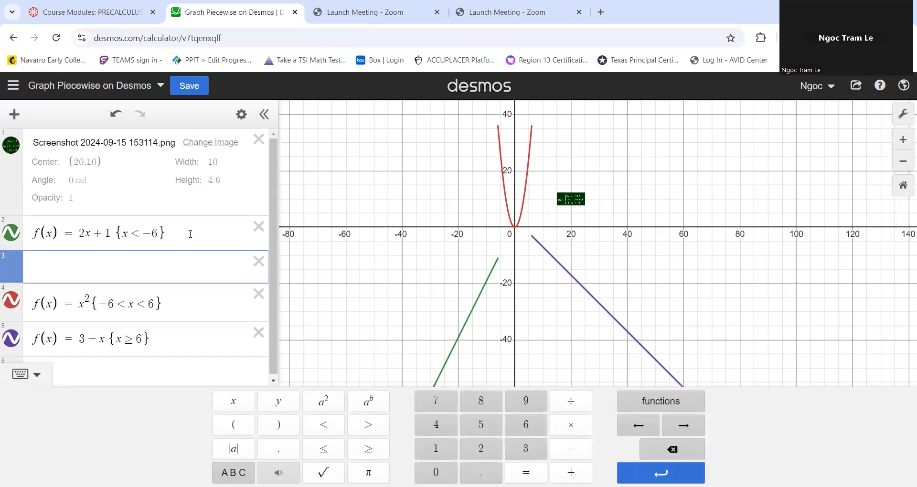
pyautogui.write('(-')
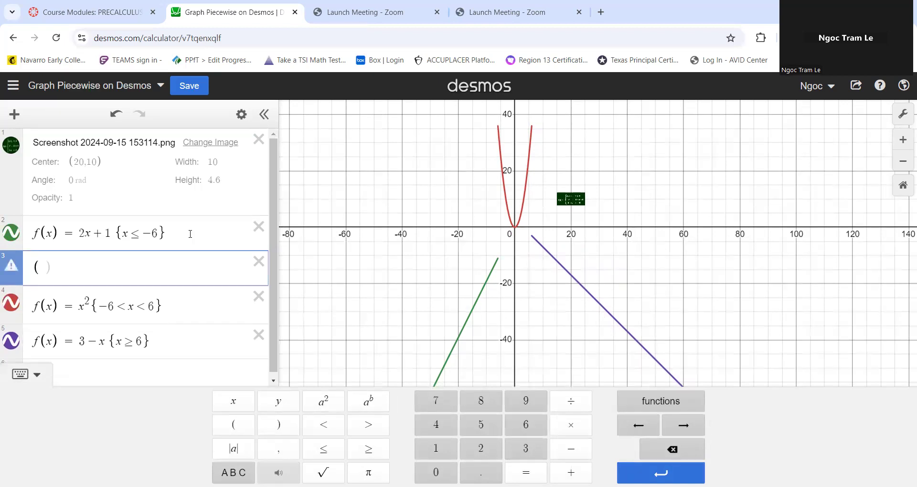
pyautogui.write('6,-11)')
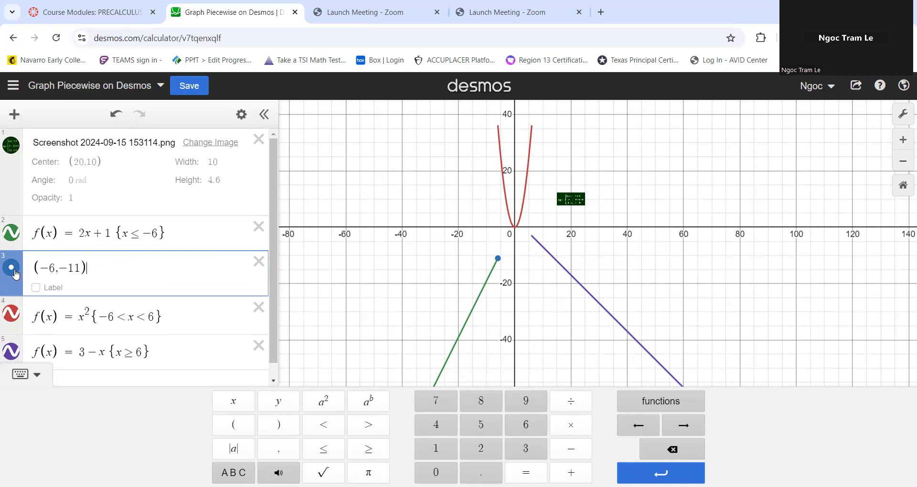
# Colour the point (-6,-11) green, keep it as a filled dot, and turn on its coordinate label.
pyautogui.click(15, 273)
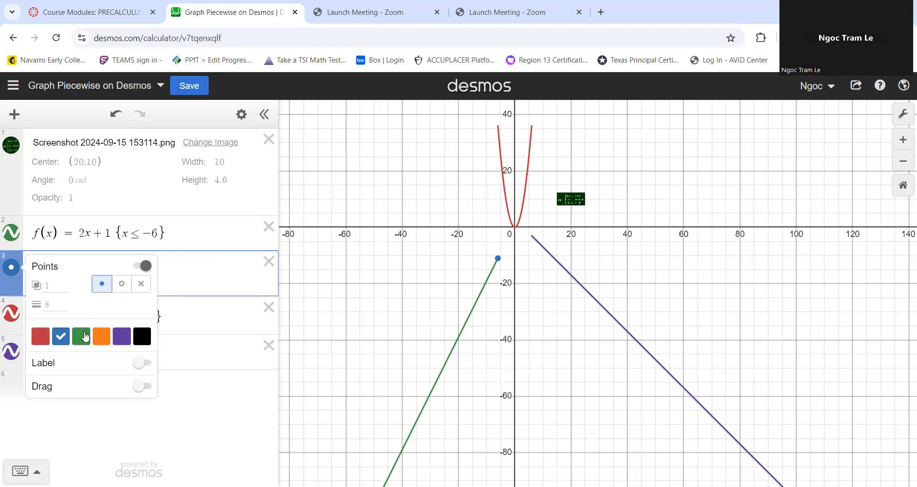
pyautogui.click(85, 336)
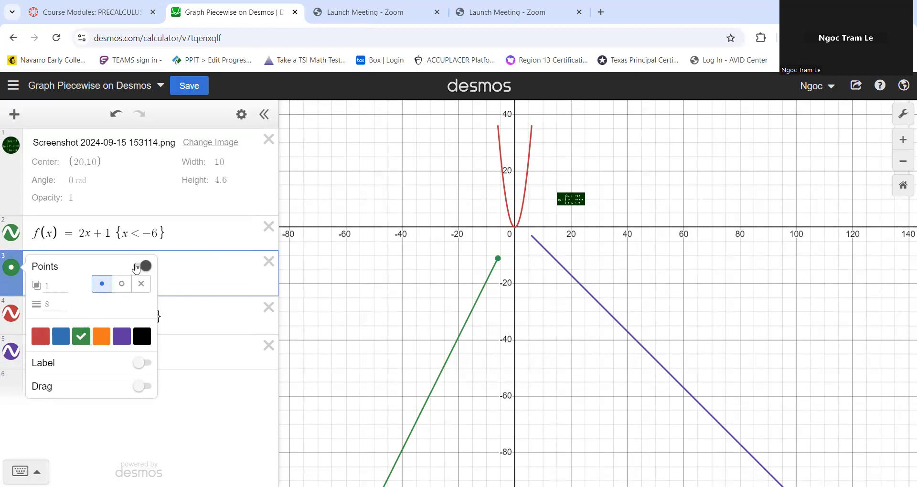
pyautogui.click(141, 266)
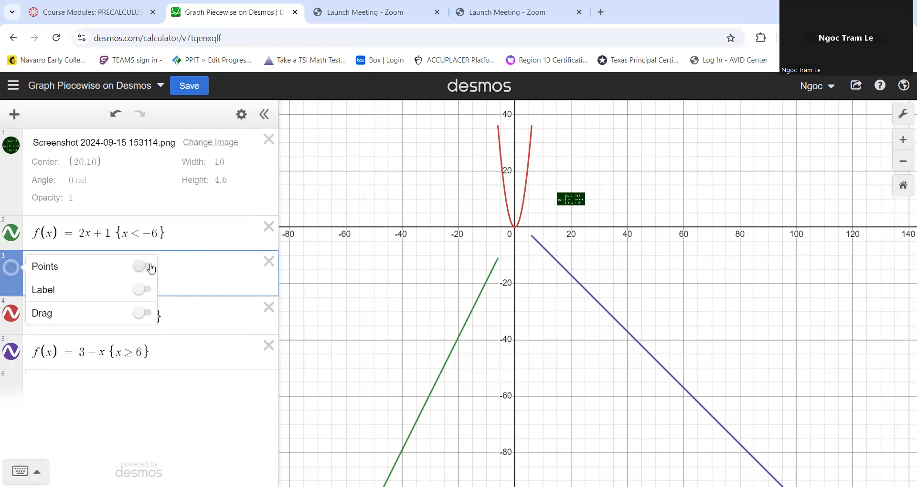
pyautogui.click(151, 268)
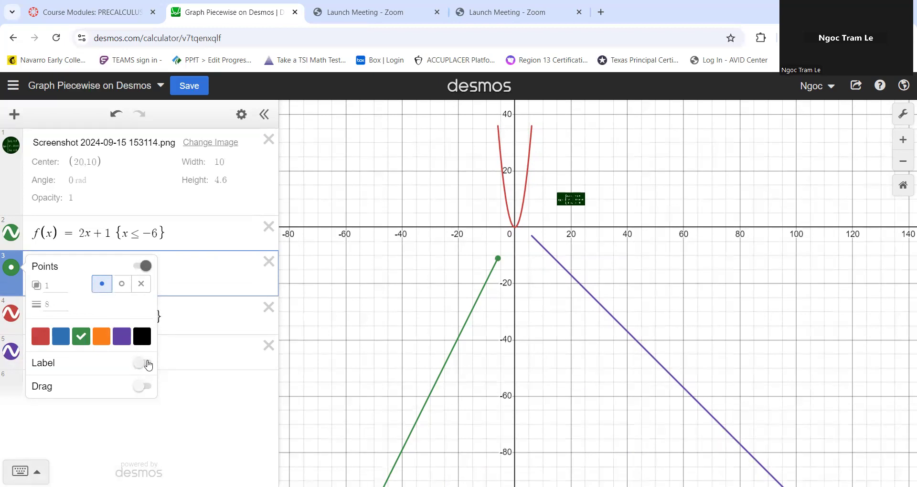
pyautogui.click(149, 365)
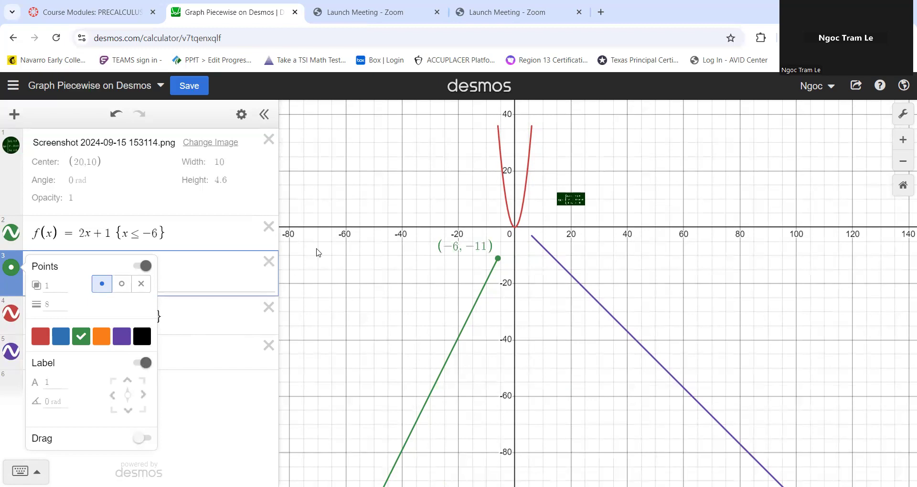
pyautogui.click(318, 253)
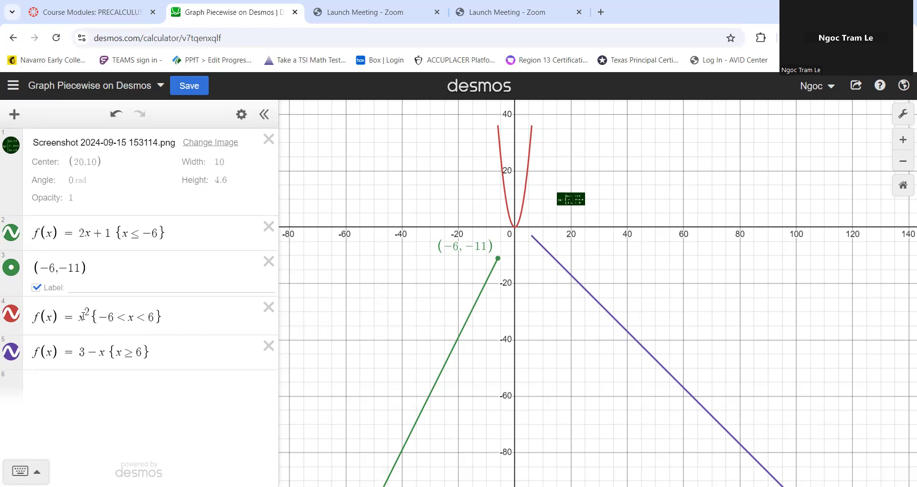
# Add the point (-6,36) in a new expression below f(x) = x² {-6 < x < 6}, at the parabola's left endpoint.
pyautogui.click(499, 129)
pyautogui.click(499, 129)
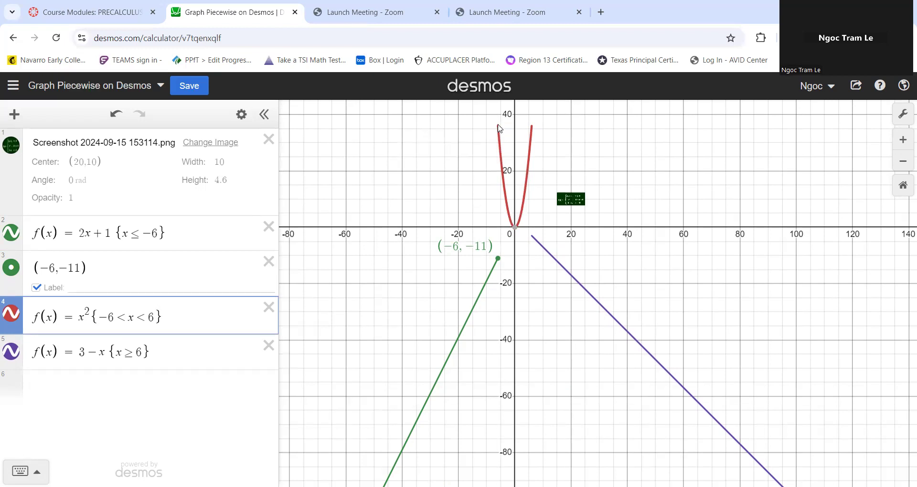
pyautogui.click(498, 126)
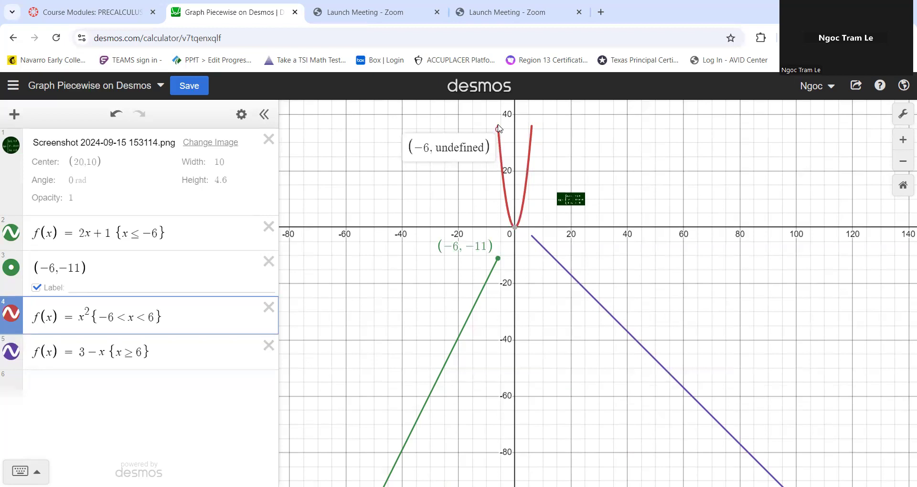
pyautogui.click(178, 316)
pyautogui.press('Return')
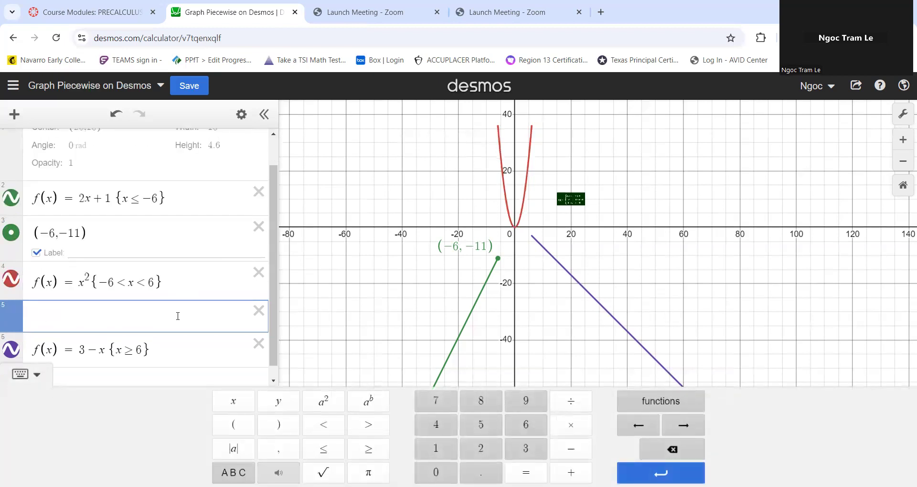
pyautogui.write('(')
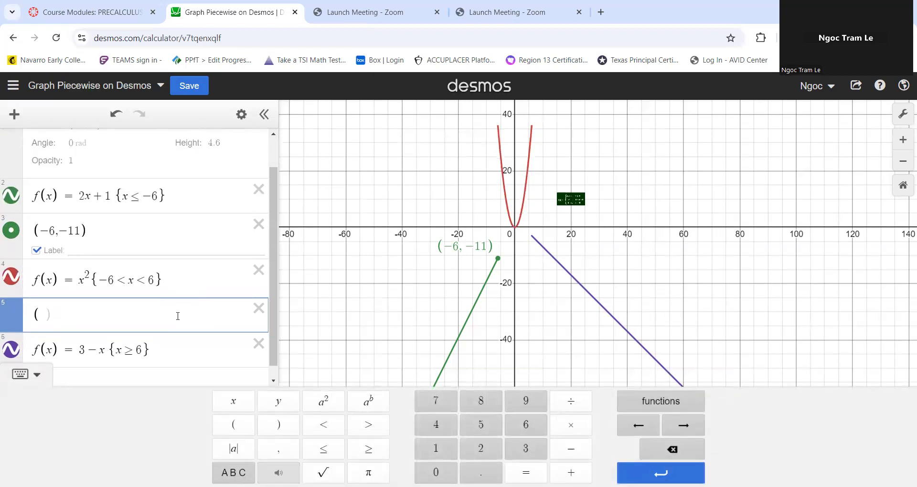
pyautogui.write('-6,36)')
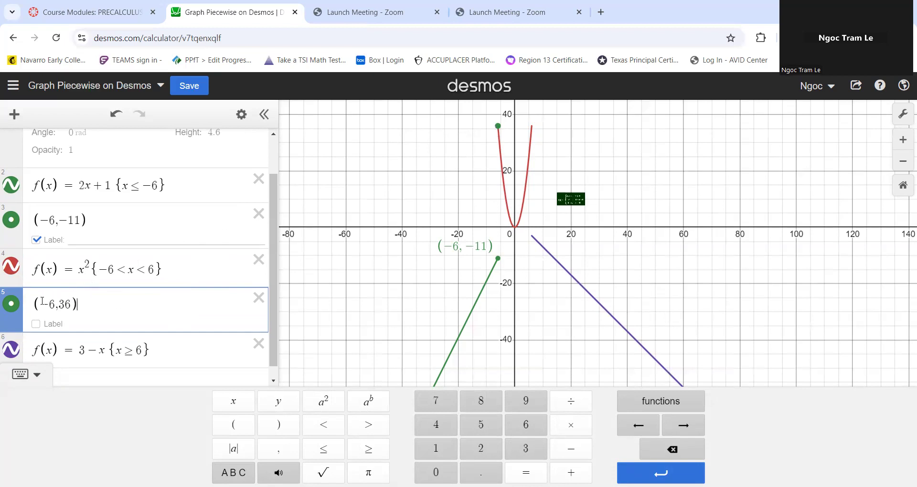
# Make the point (-6,36) a red open circle and turn on its coordinate label.
pyautogui.click(18, 310)
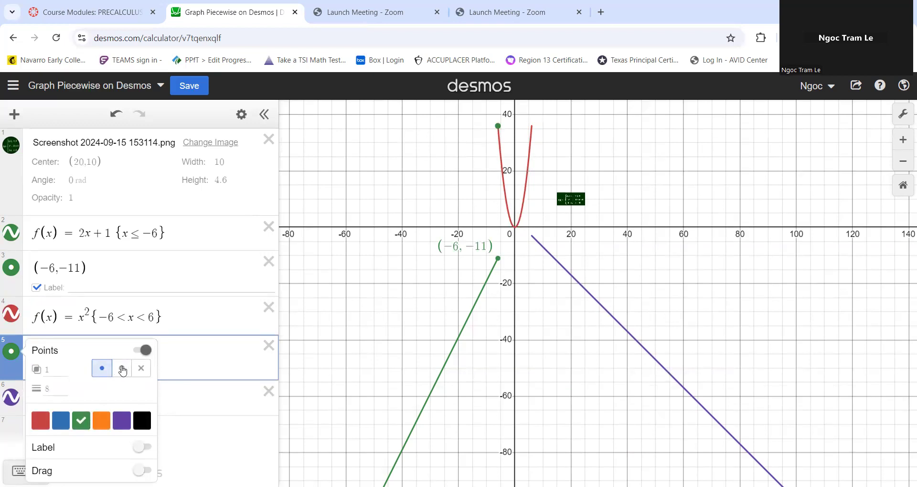
pyautogui.click(122, 369)
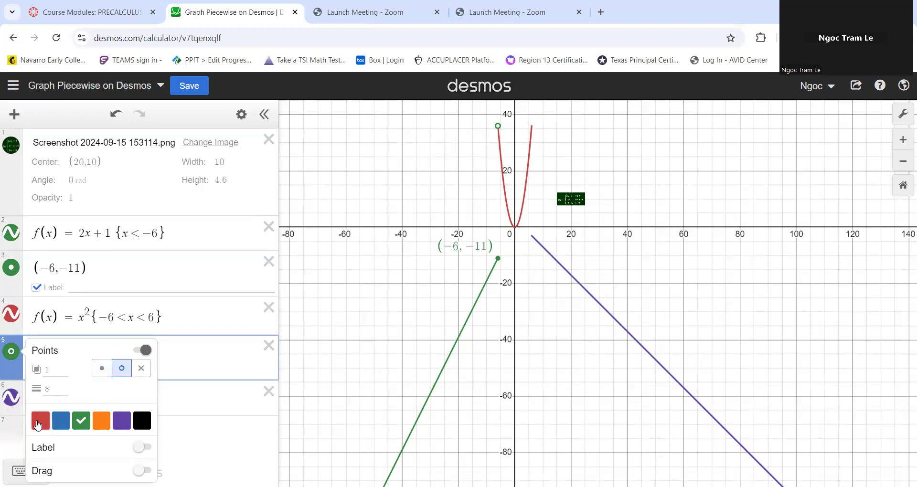
pyautogui.click(38, 422)
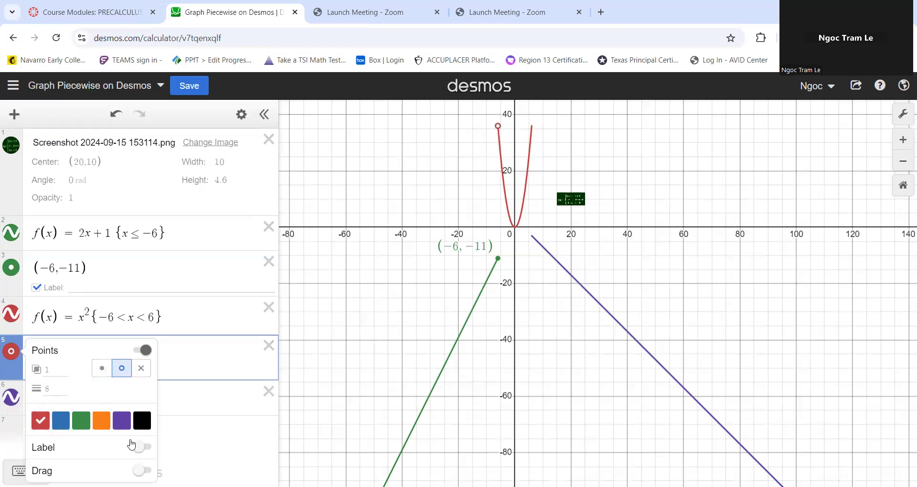
pyautogui.click(141, 447)
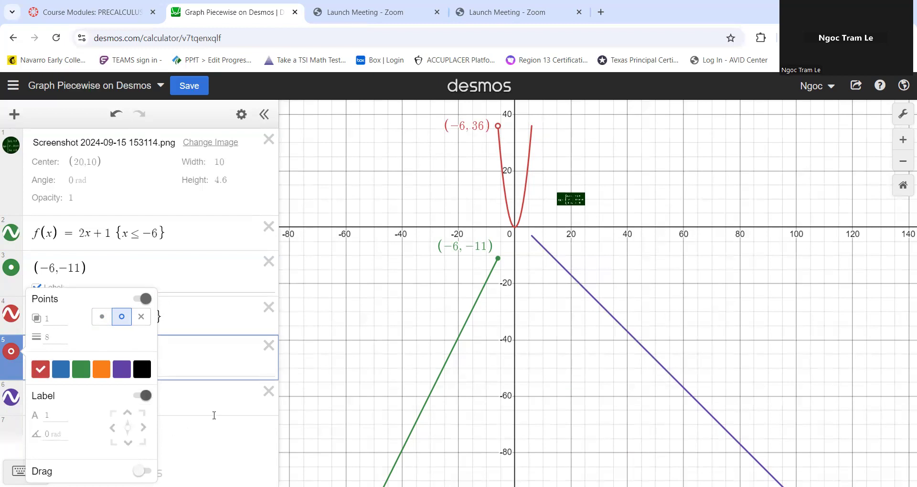
pyautogui.click(341, 288)
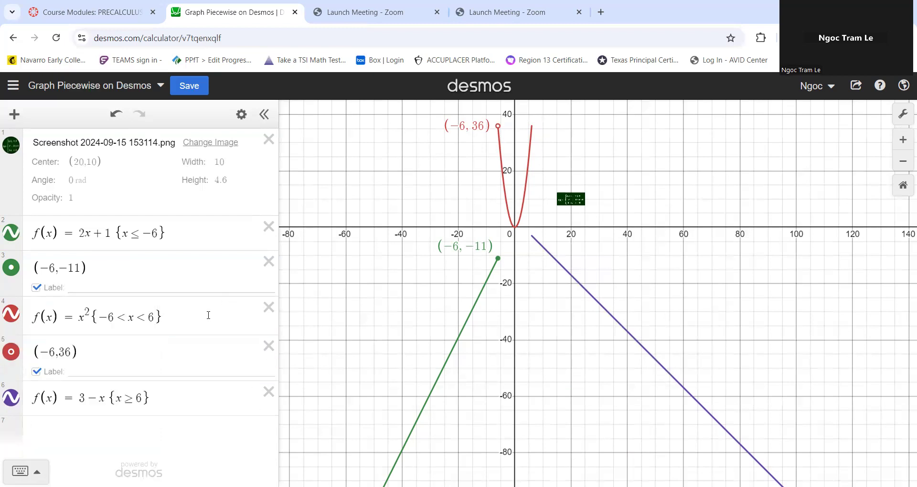
# Add the parabola's right endpoint (6,36) to the same expression as (-6,36), separating the two points with a comma.
pyautogui.click(94, 351)
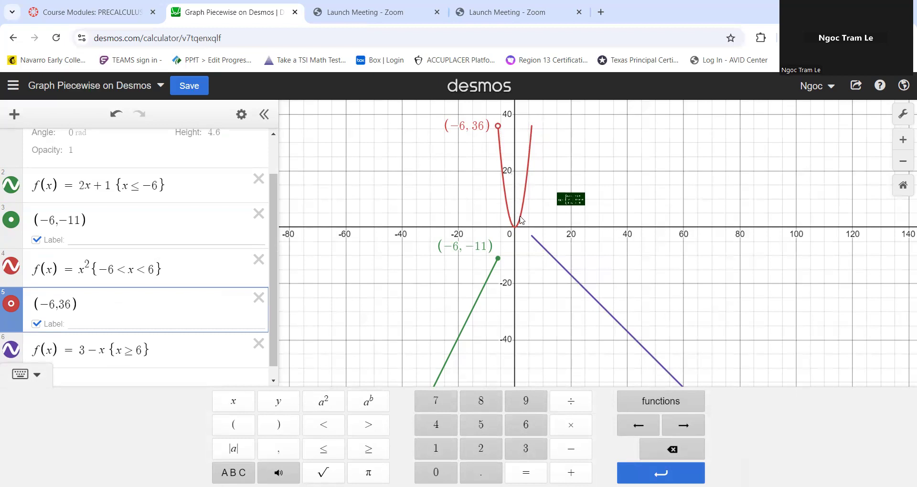
pyautogui.click(533, 131)
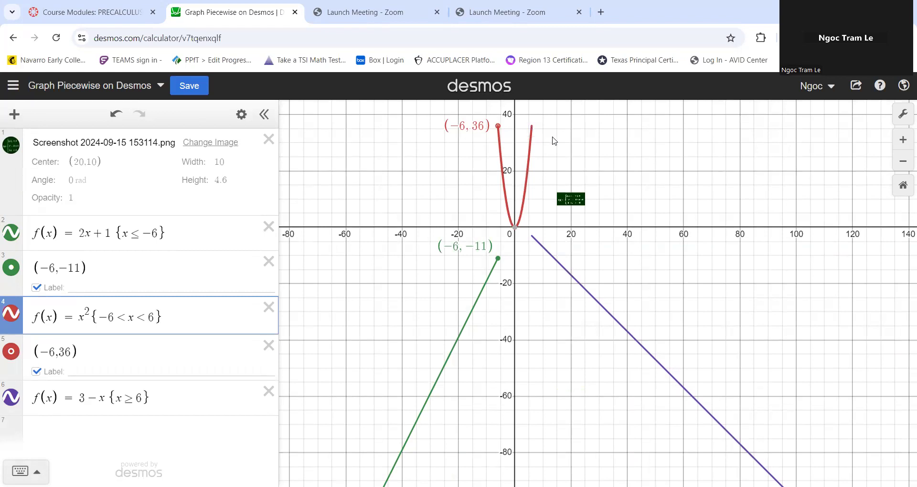
pyautogui.click(535, 130)
pyautogui.click(533, 128)
pyautogui.click(547, 138)
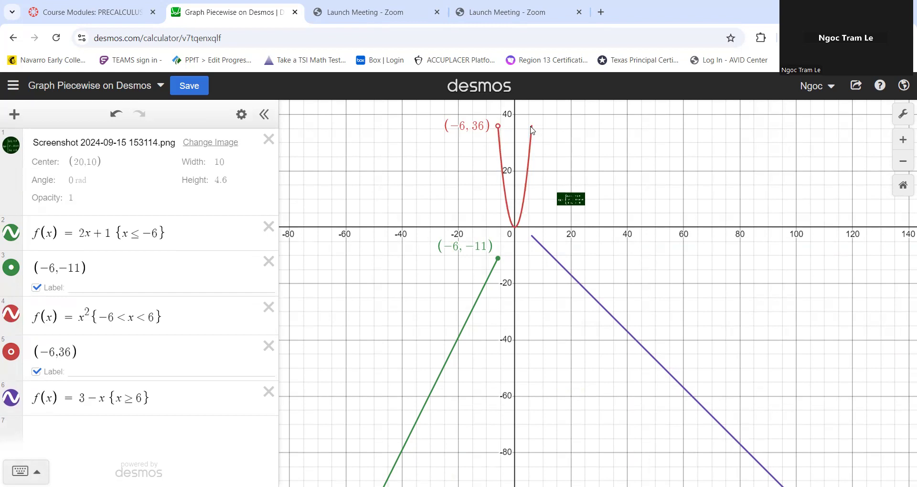
pyautogui.click(533, 129)
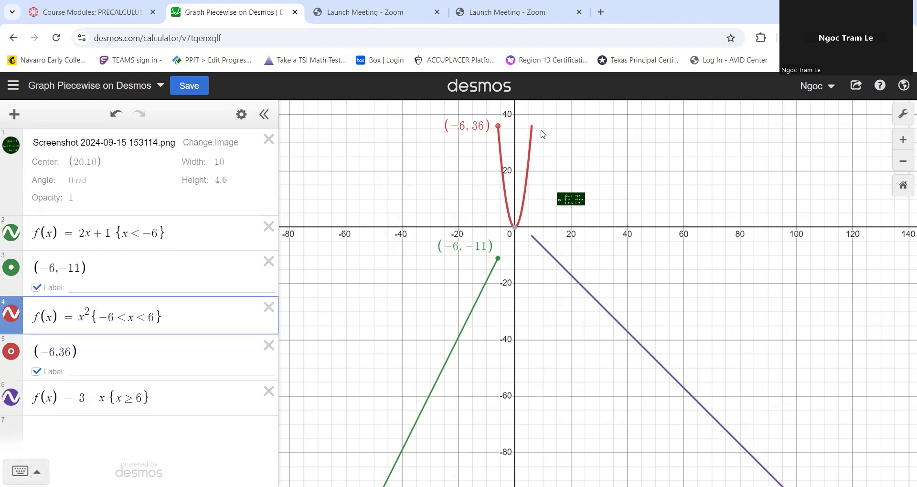
pyautogui.click(544, 134)
pyautogui.click(93, 352)
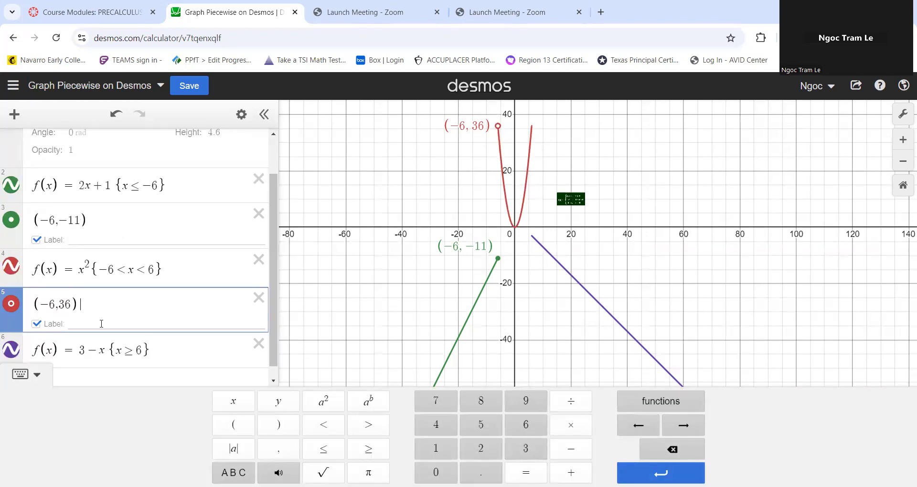
pyautogui.write('(')
pyautogui.write('6,36')
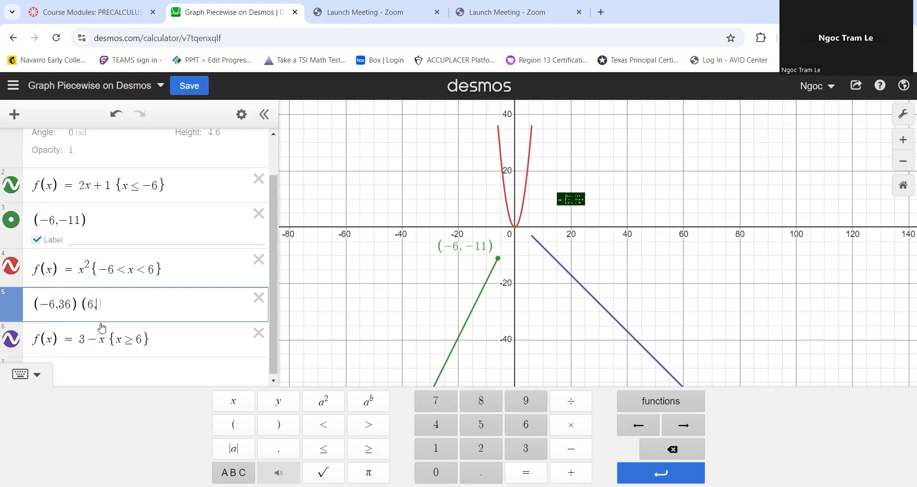
pyautogui.write(')')
pyautogui.click(76, 303)
pyautogui.write(',')
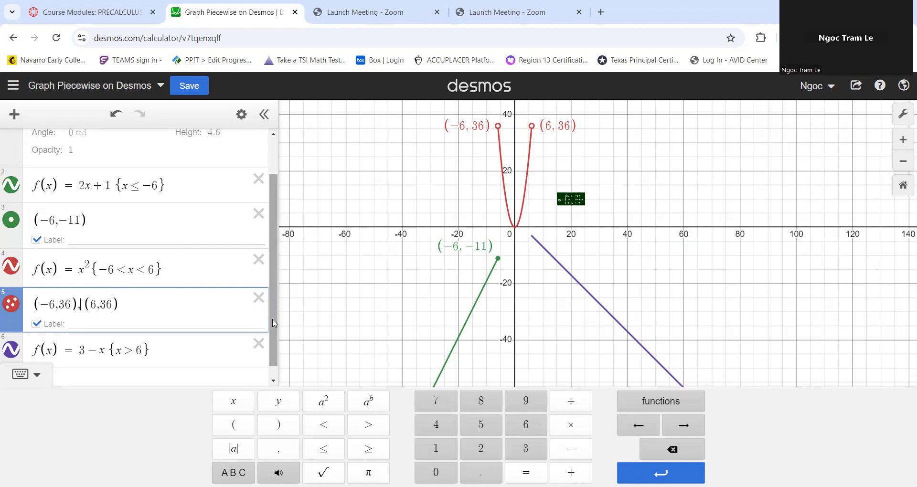
# Add the point (6,-3), the left endpoint of f(x) = 3 − x {x ≥ 6}, in a new expression below it and turn on its coordinate label.
pyautogui.moveTo(274, 324); pyautogui.dragTo(276, 361)
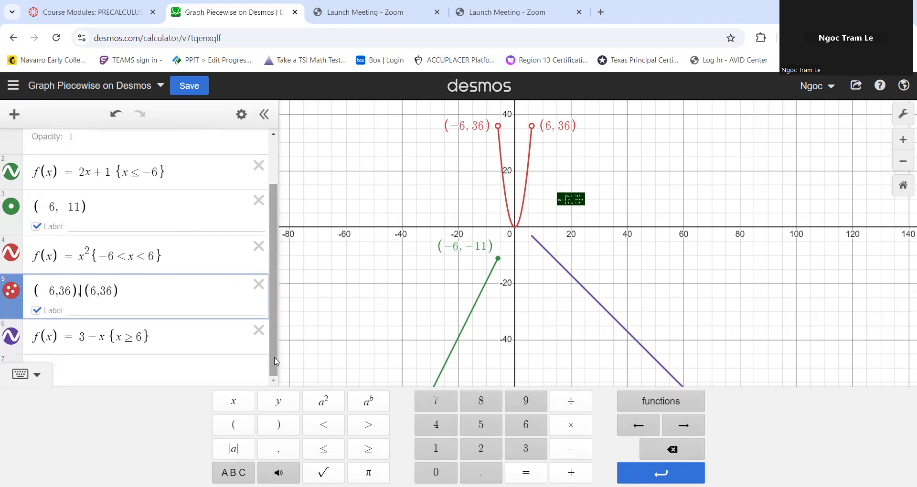
pyautogui.click(191, 339)
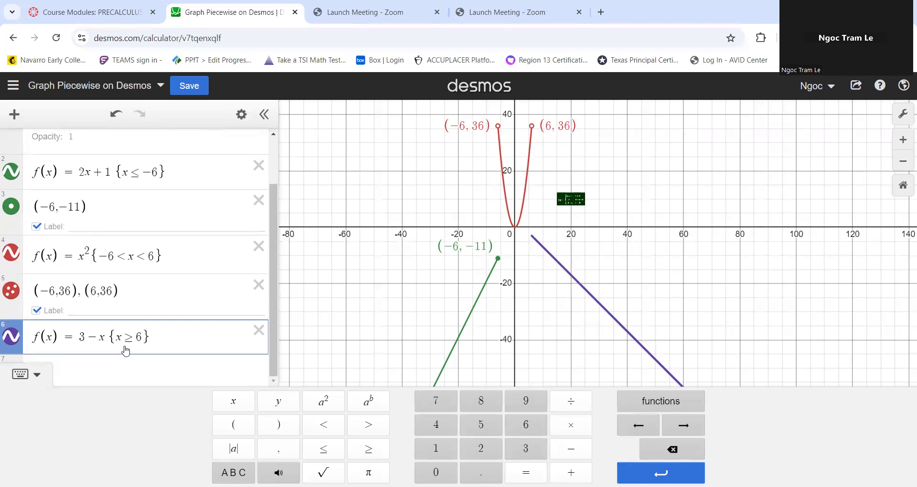
pyautogui.click(532, 237)
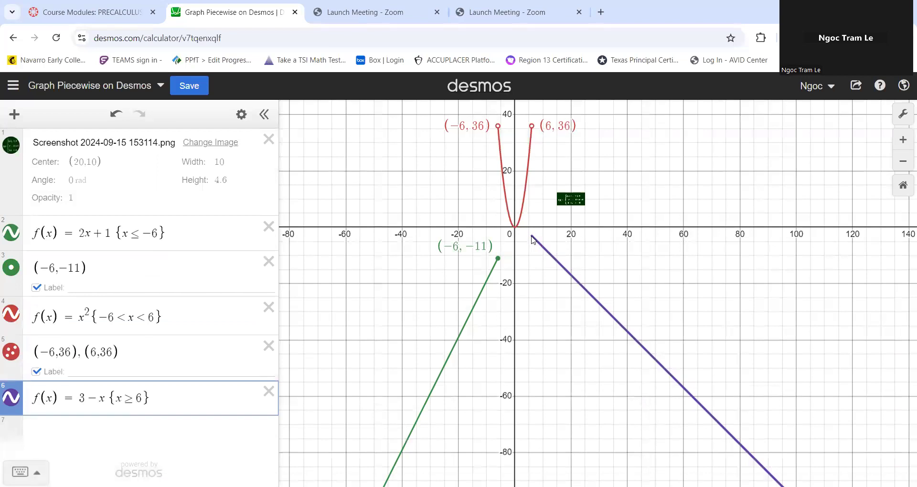
pyautogui.click(533, 237)
pyautogui.moveTo(533, 237)
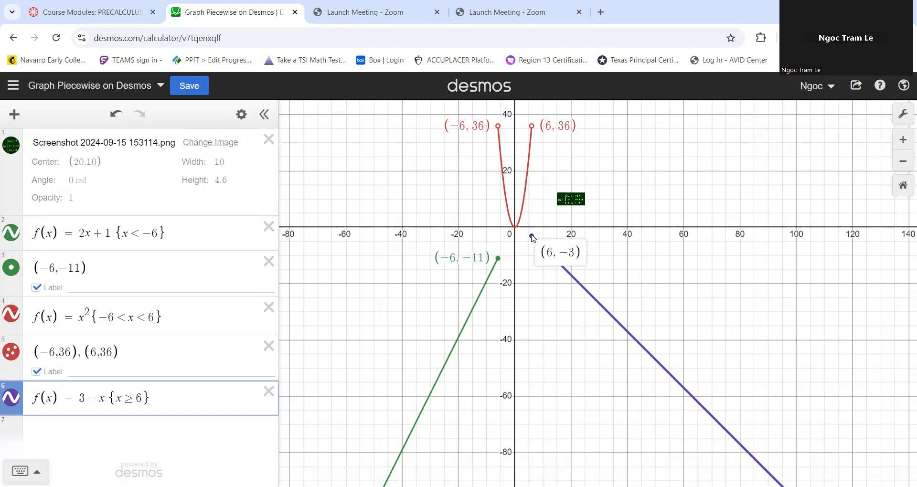
pyautogui.scroll(-1, 161, 404)
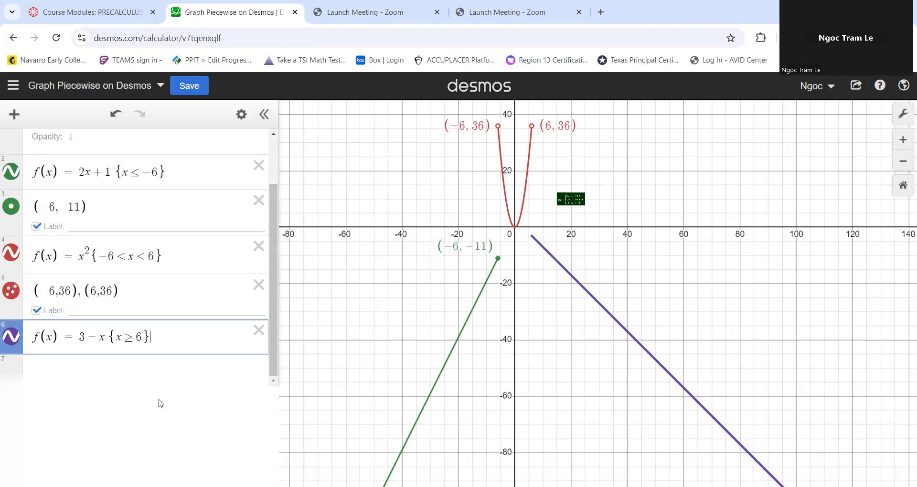
pyautogui.press('Return')
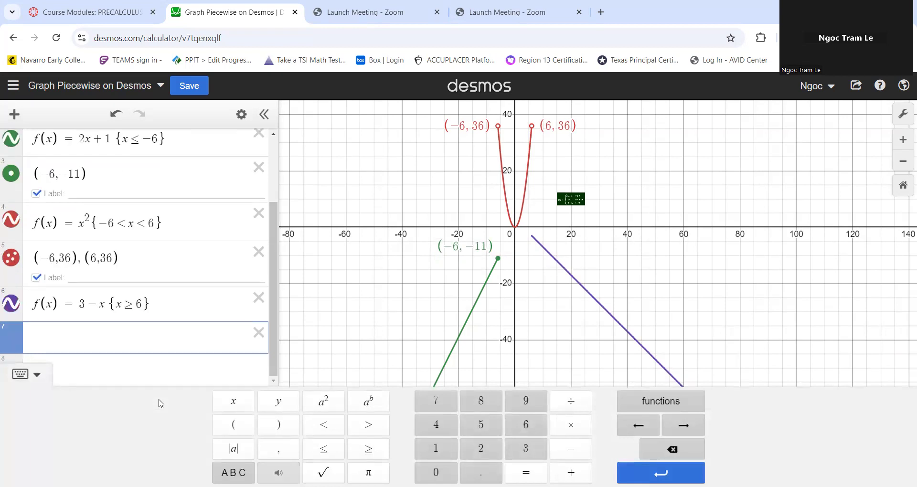
pyautogui.write('(6,')
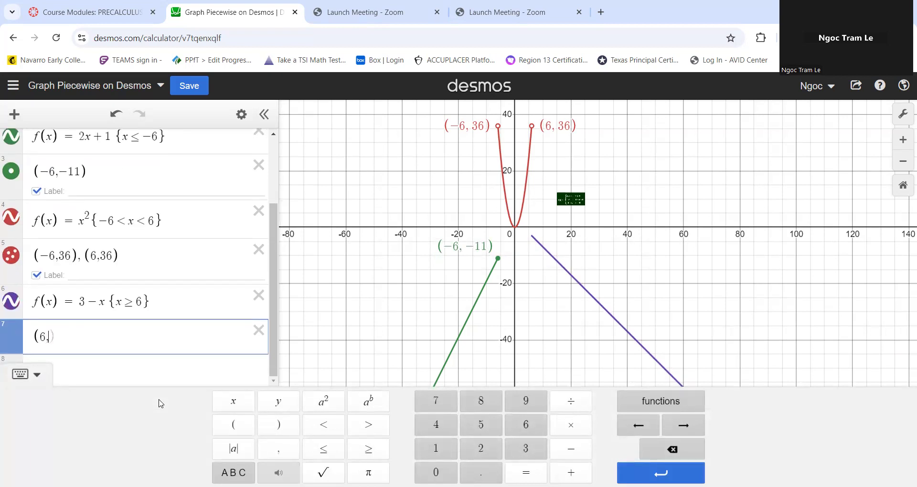
pyautogui.write('-3)')
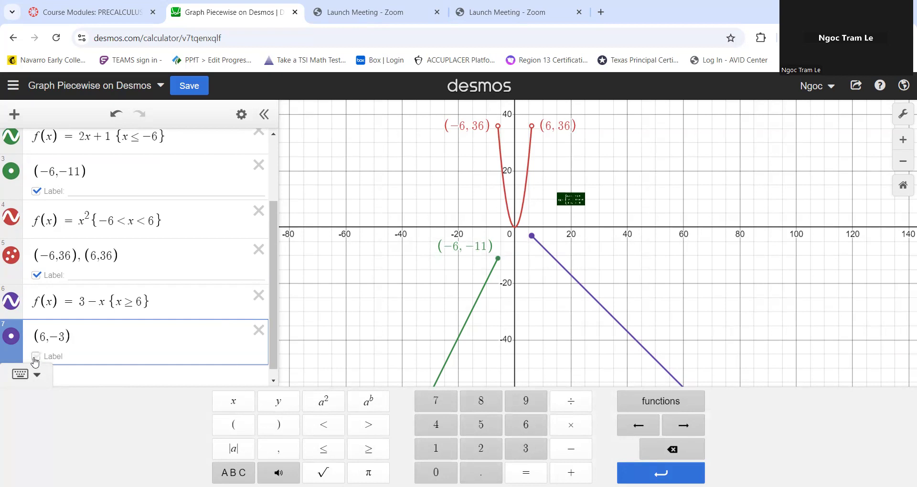
pyautogui.click(36, 374)
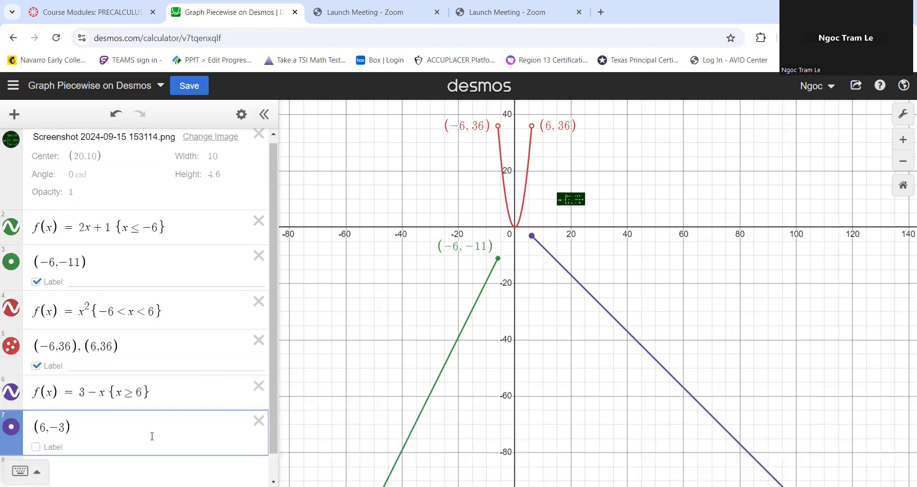
pyautogui.click(35, 447)
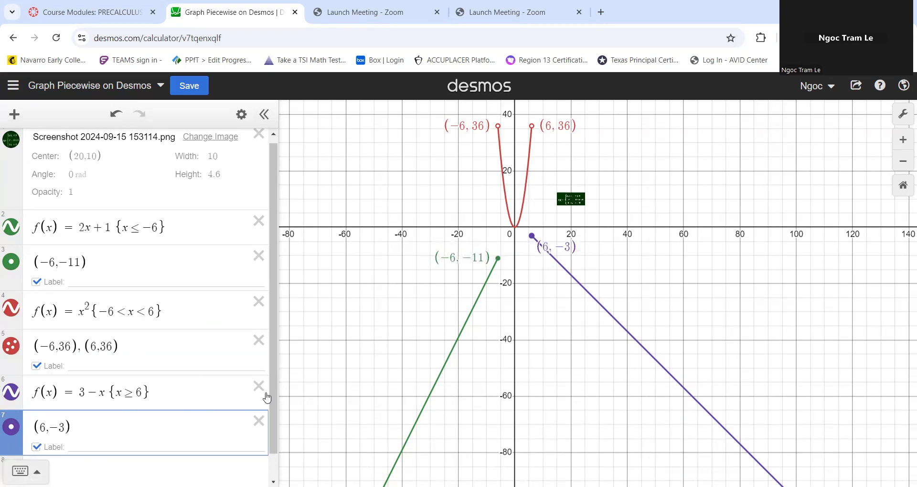